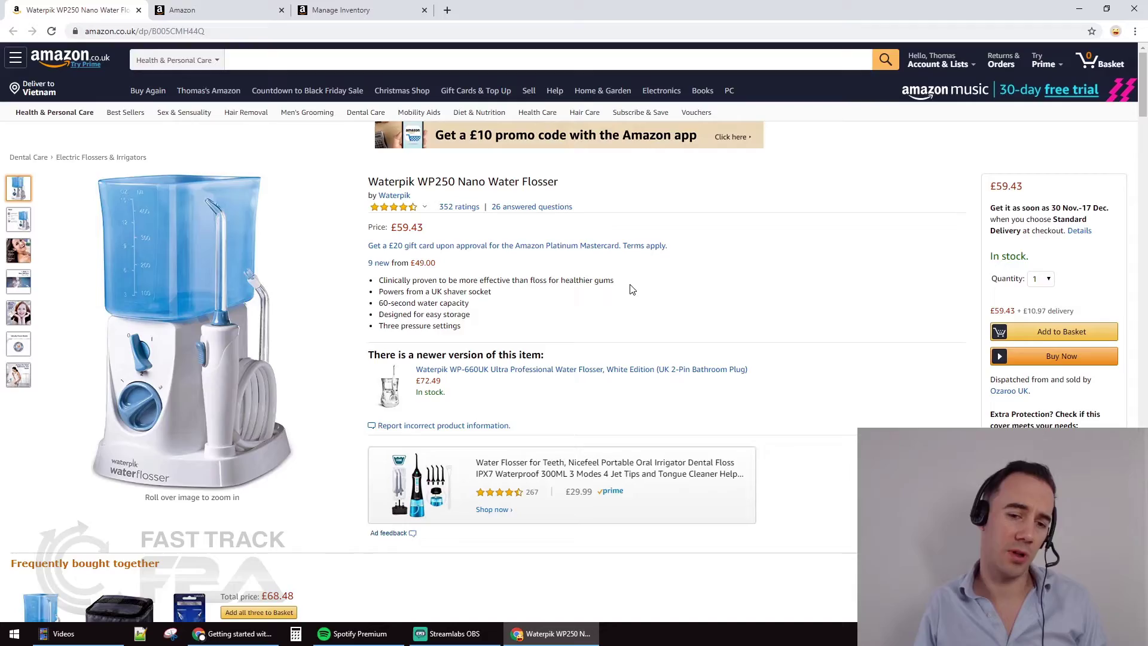
- Copy ASIN B005CMH44Q from the Waterpik WP250 product page address
scroll(632, 289, "down", 20)
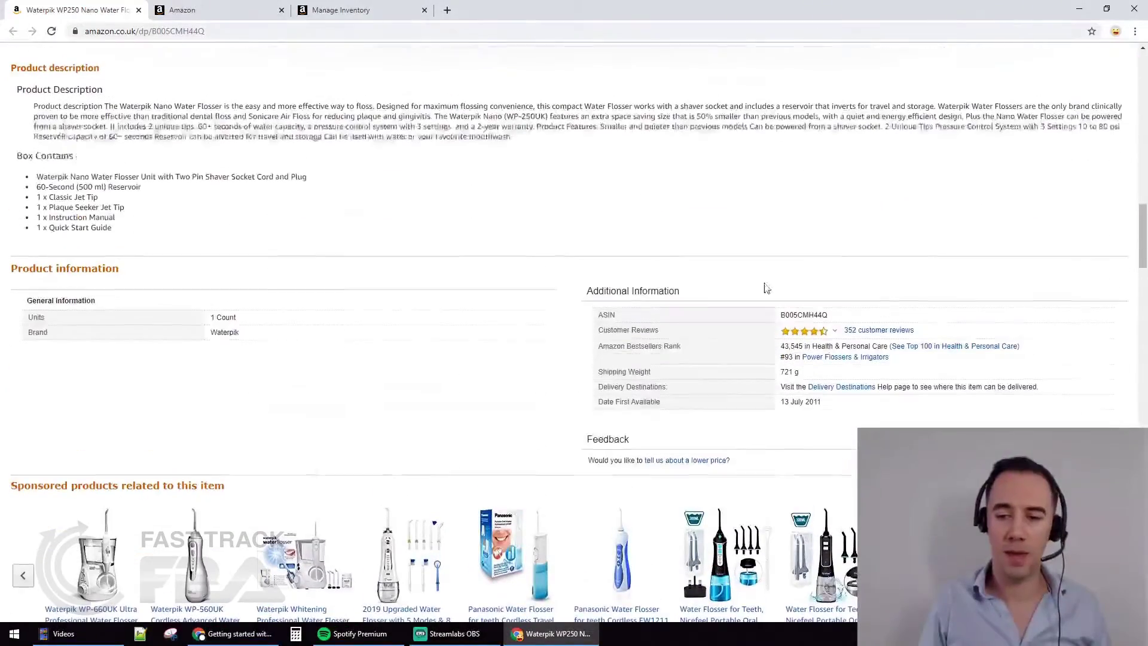
double_click(801, 315)
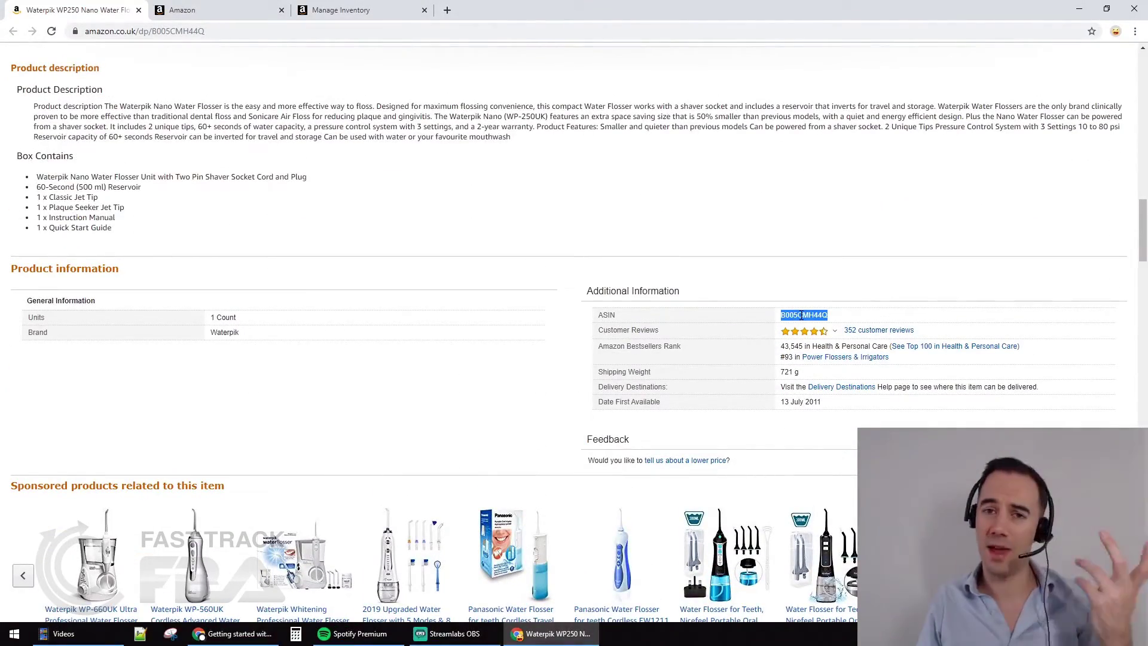
scroll(801, 315, "up", 20)
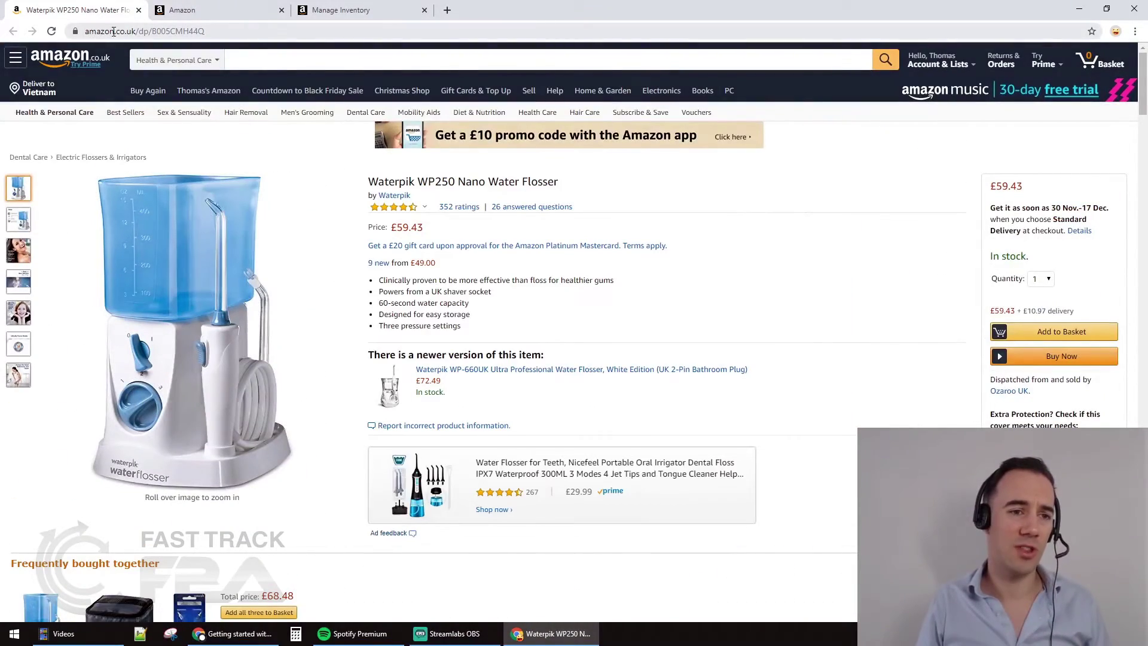
double_click(219, 34)
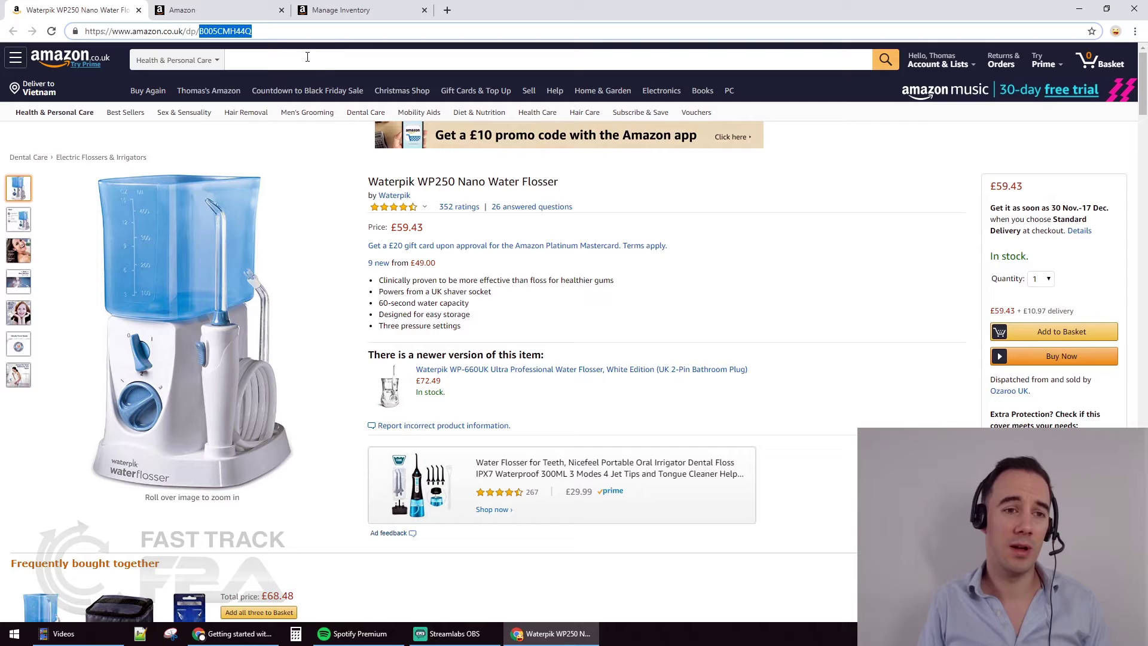
right_click(199, 30)
left_click(244, 92)
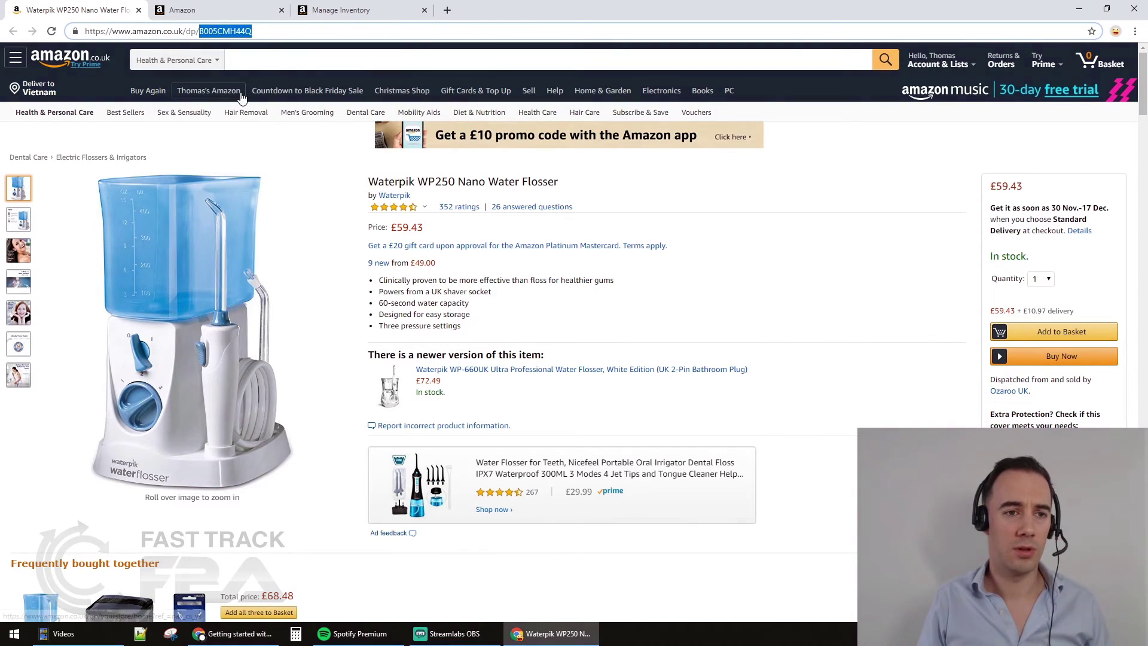
- Go to Catalogue > Add Products in Seller Central
left_click(183, 9)
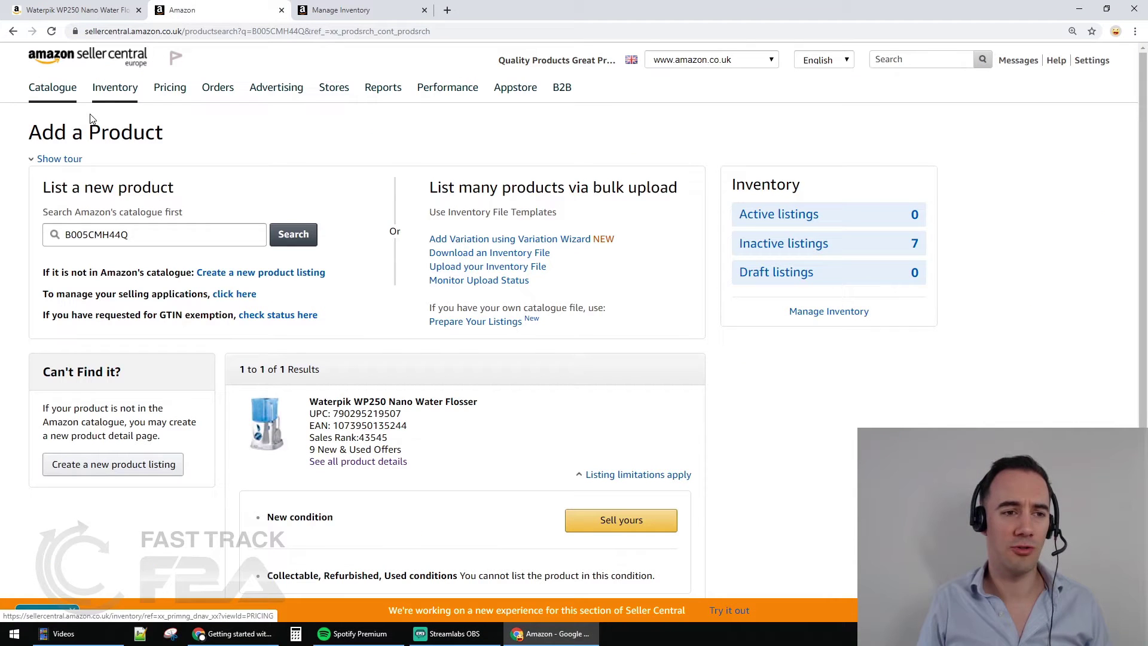
left_click(123, 65)
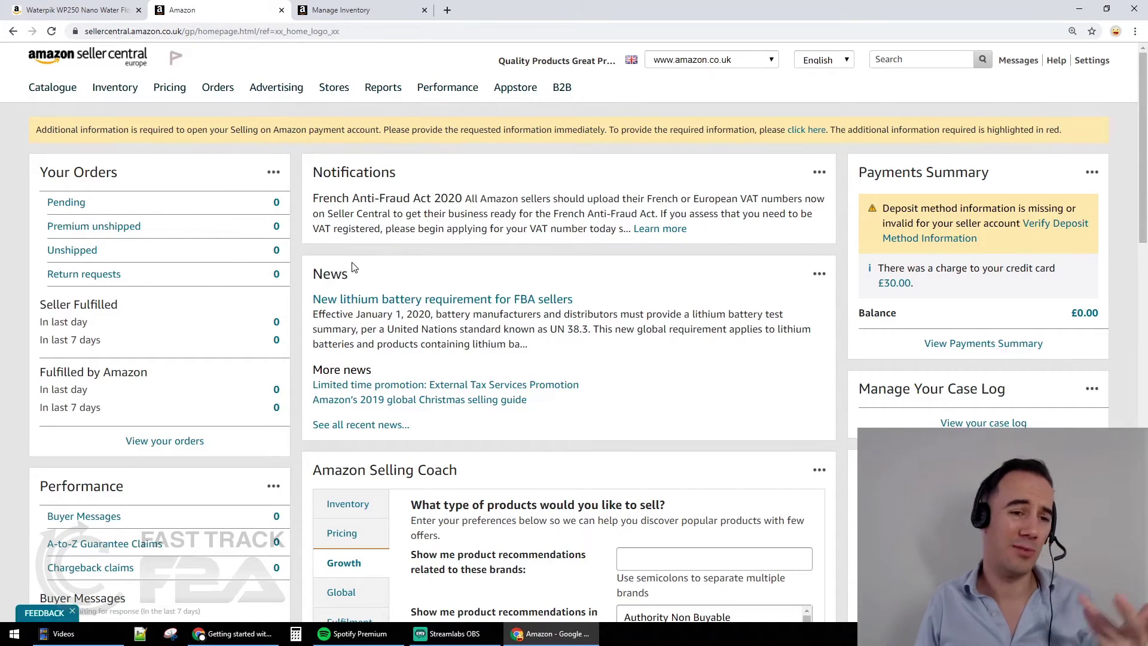
mouse_move(56, 86)
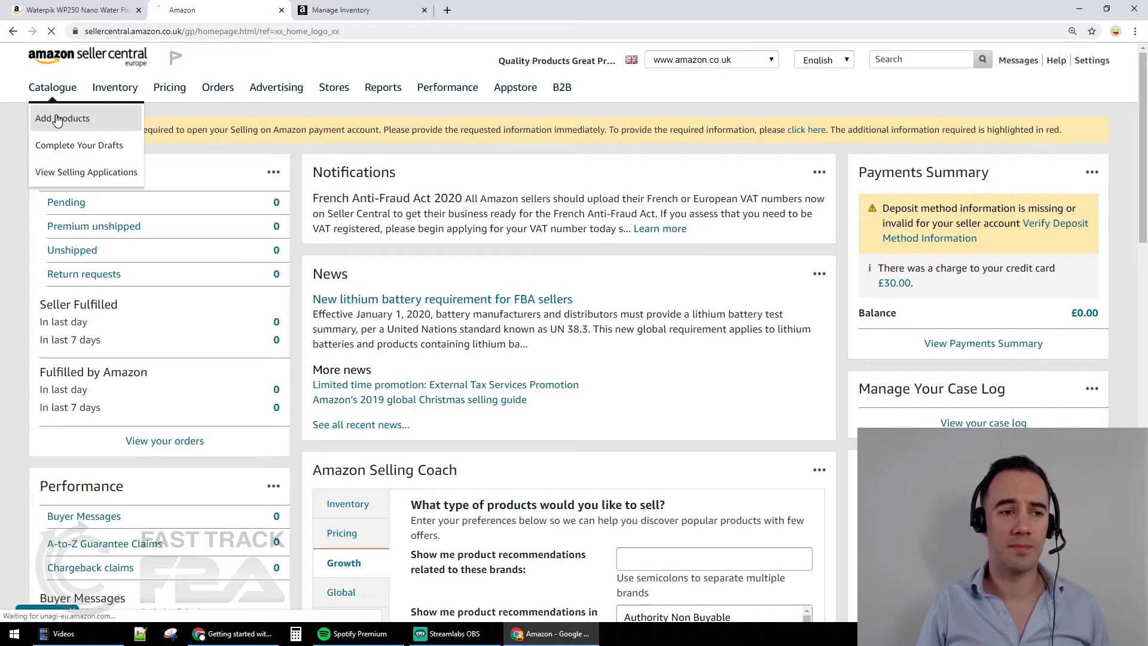
left_click(58, 119)
scroll(143, 337, "down", 2)
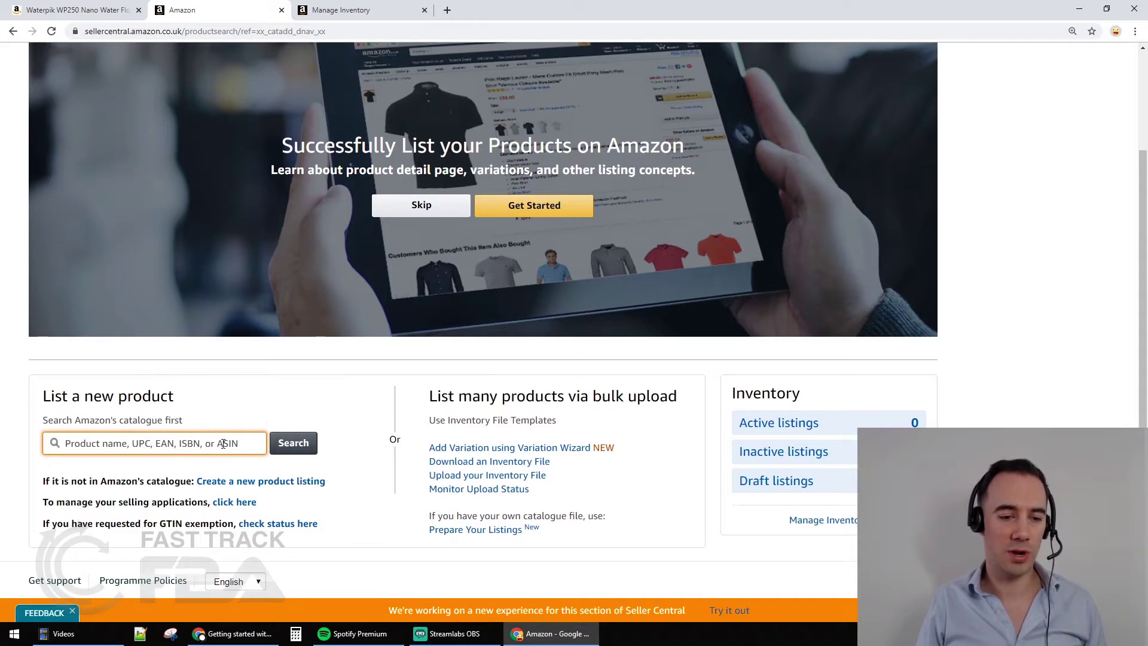
- Search the catalogue for ASIN B005CMH44Q and expand its listing limitations to confirm New condition
right_click(219, 448)
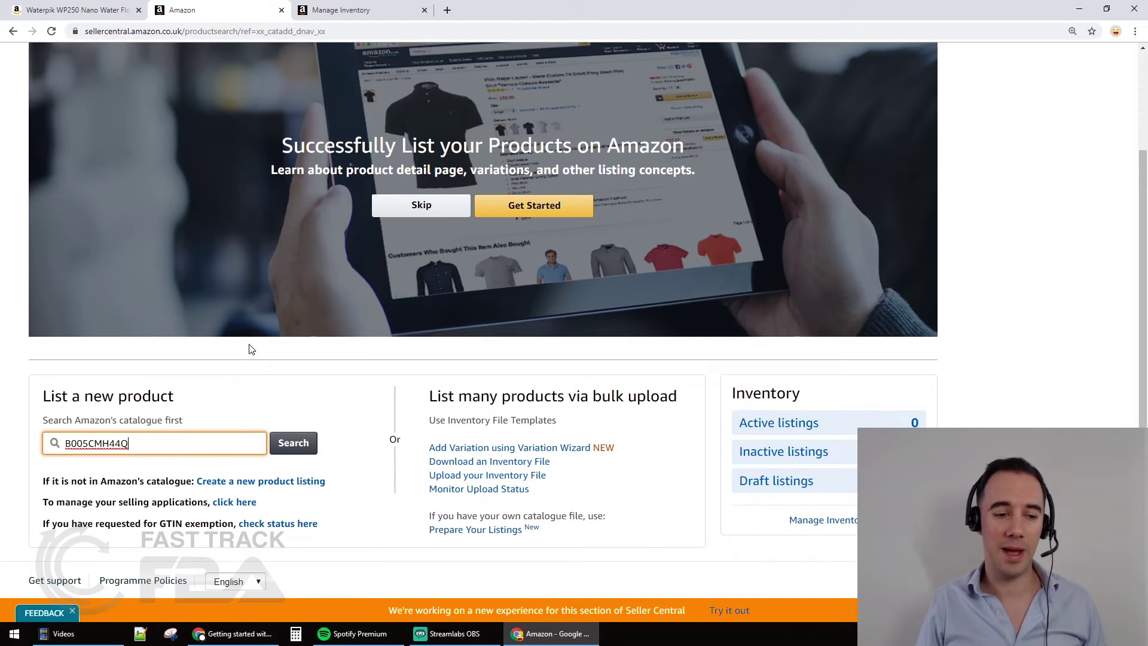
left_click(305, 451)
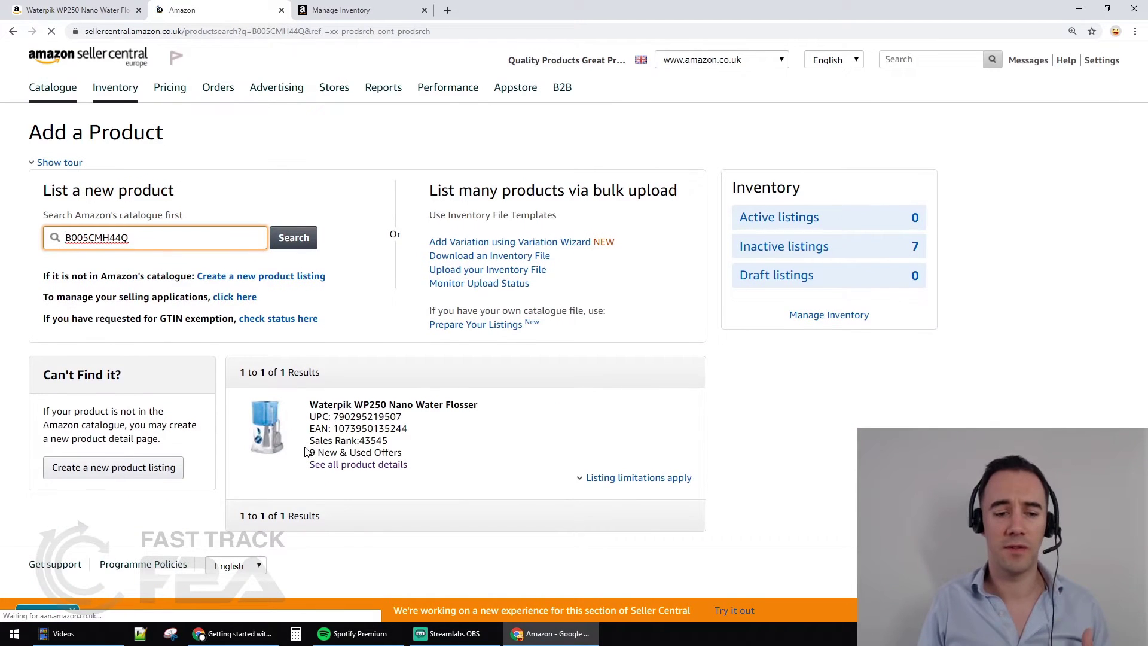
left_click(624, 477)
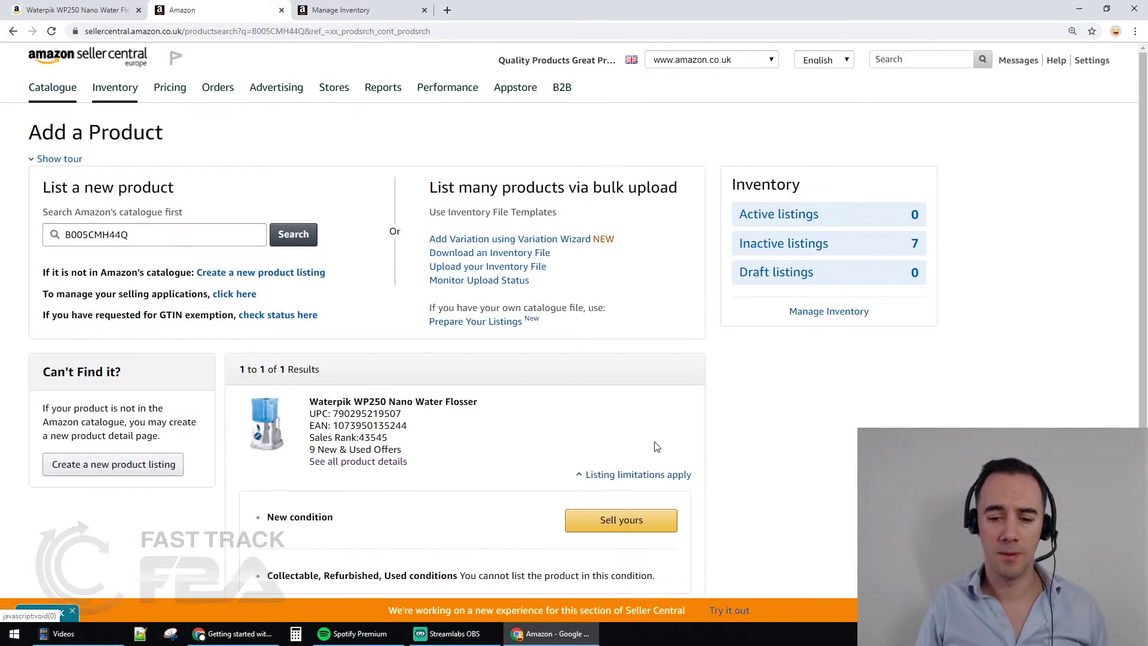
scroll(598, 430, "down", 3)
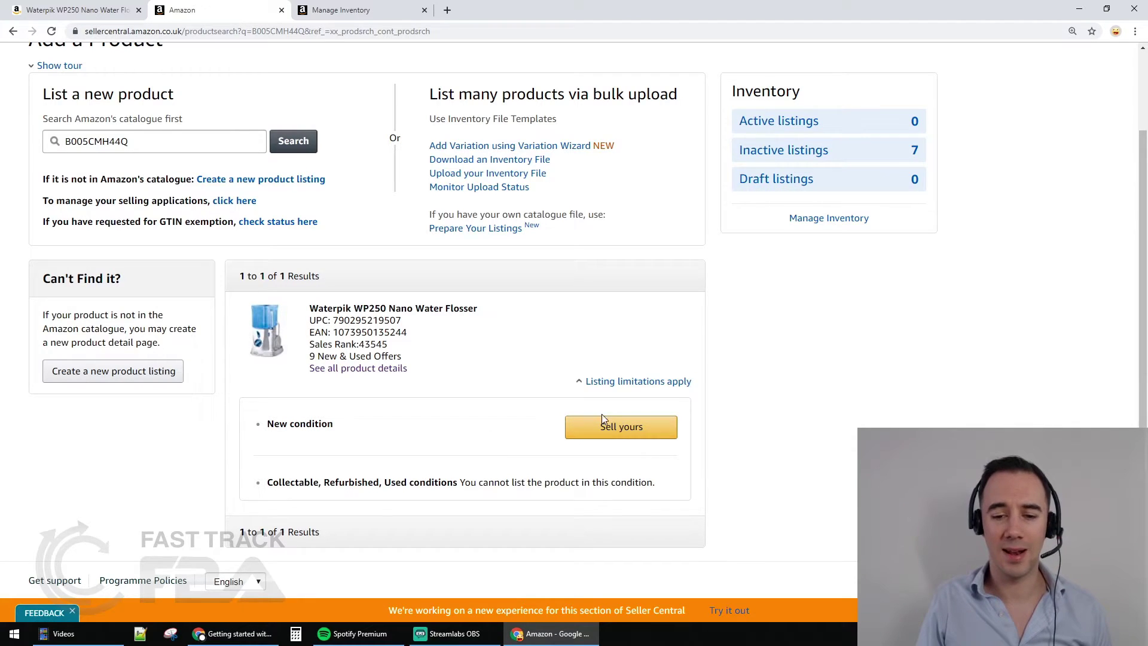
- Start a New-condition offer for the Waterpik WP250, checking it against the Amazon product page
left_click(654, 434)
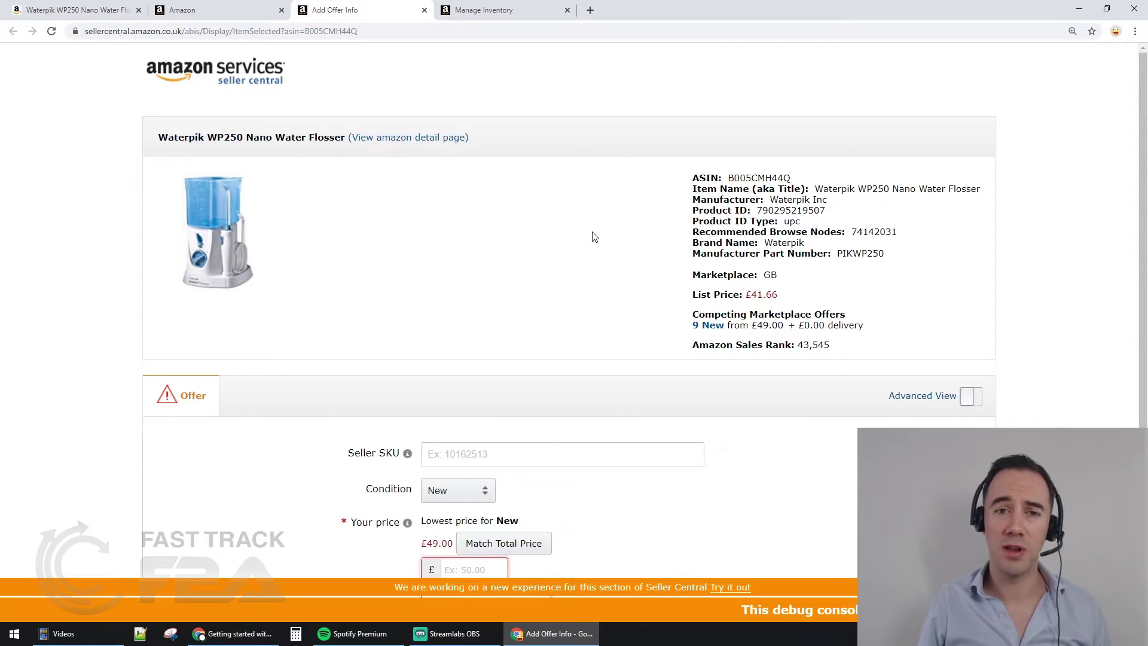
scroll(587, 240, "down", 2)
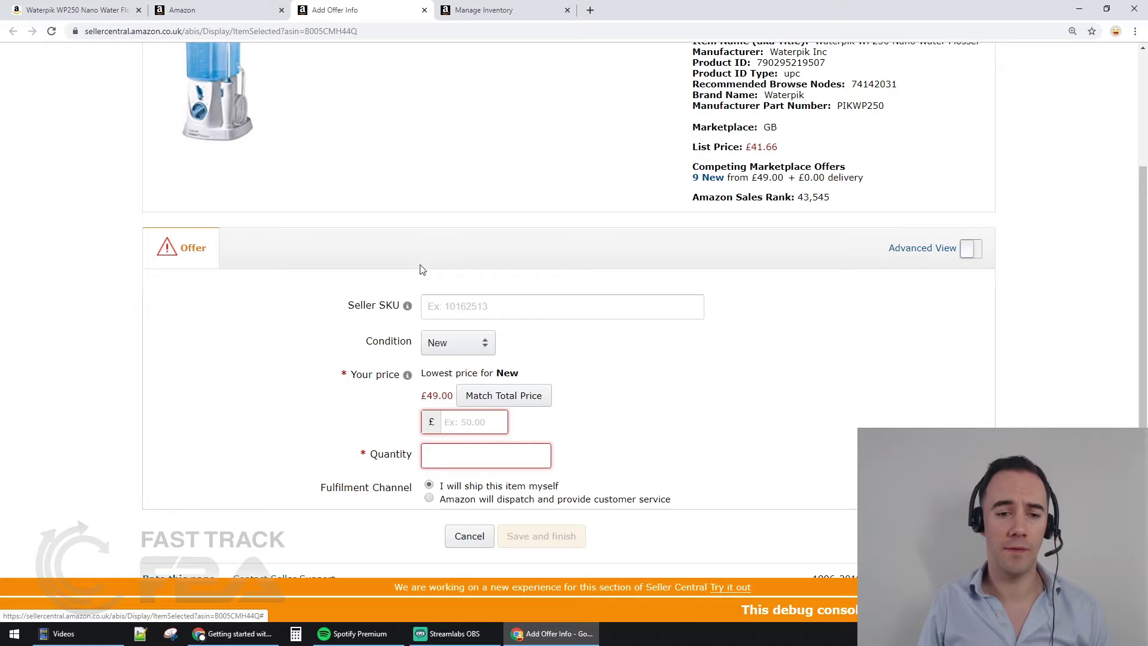
left_click(973, 249)
left_click(973, 248)
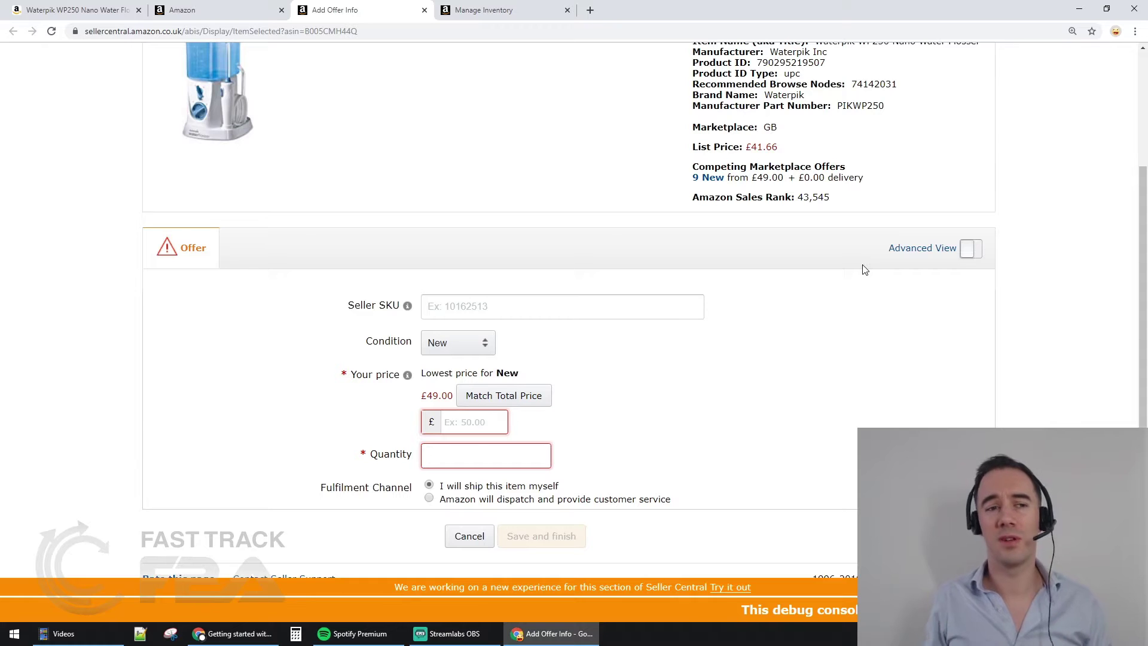
key("ctrl+1")
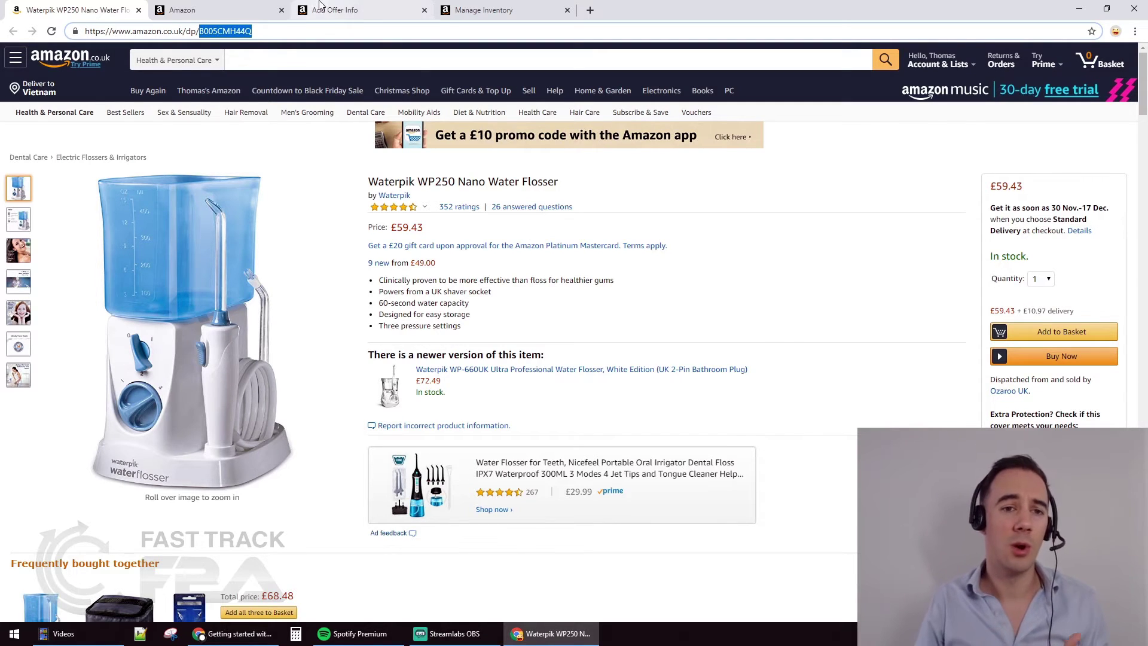
left_click(335, 10)
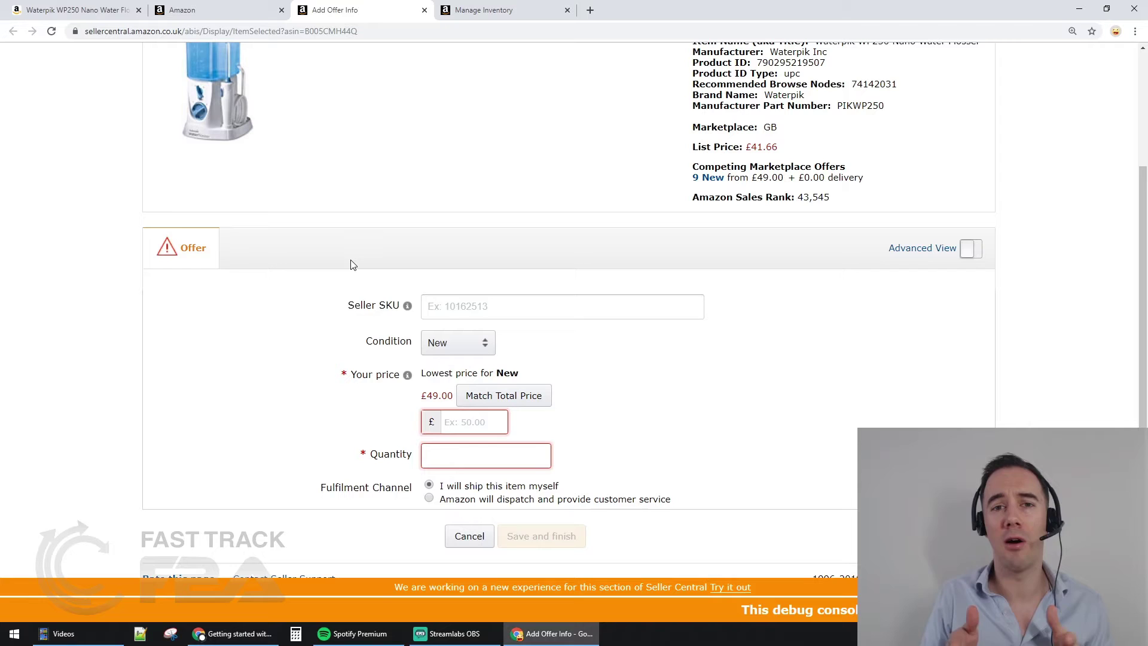
left_click(10, 6)
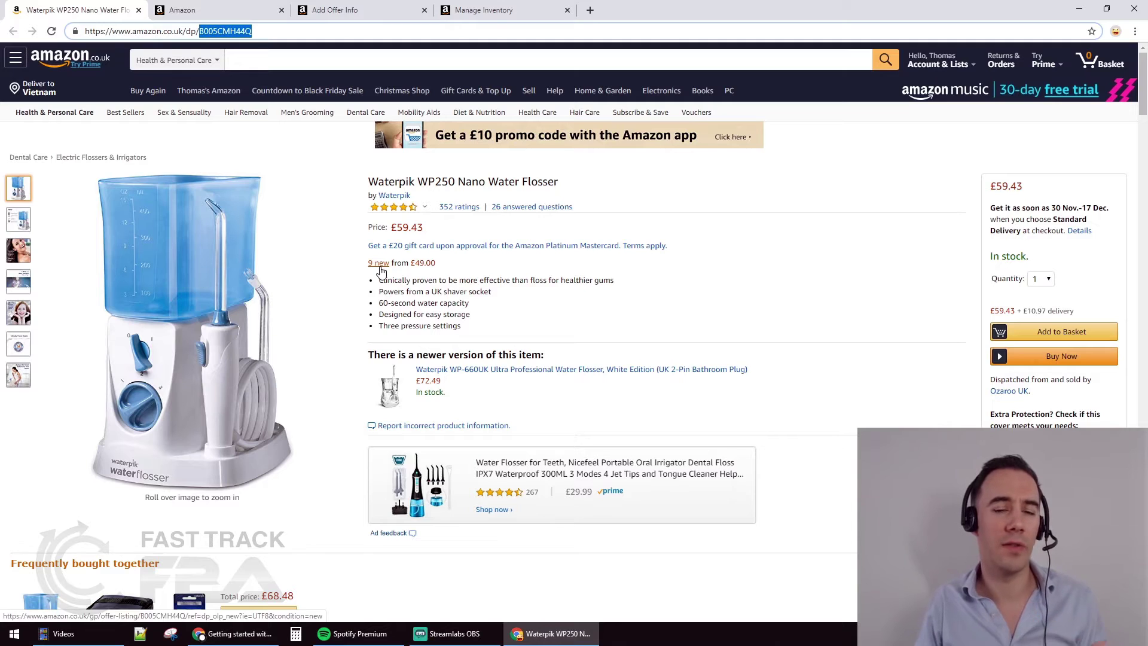
left_click(335, 10)
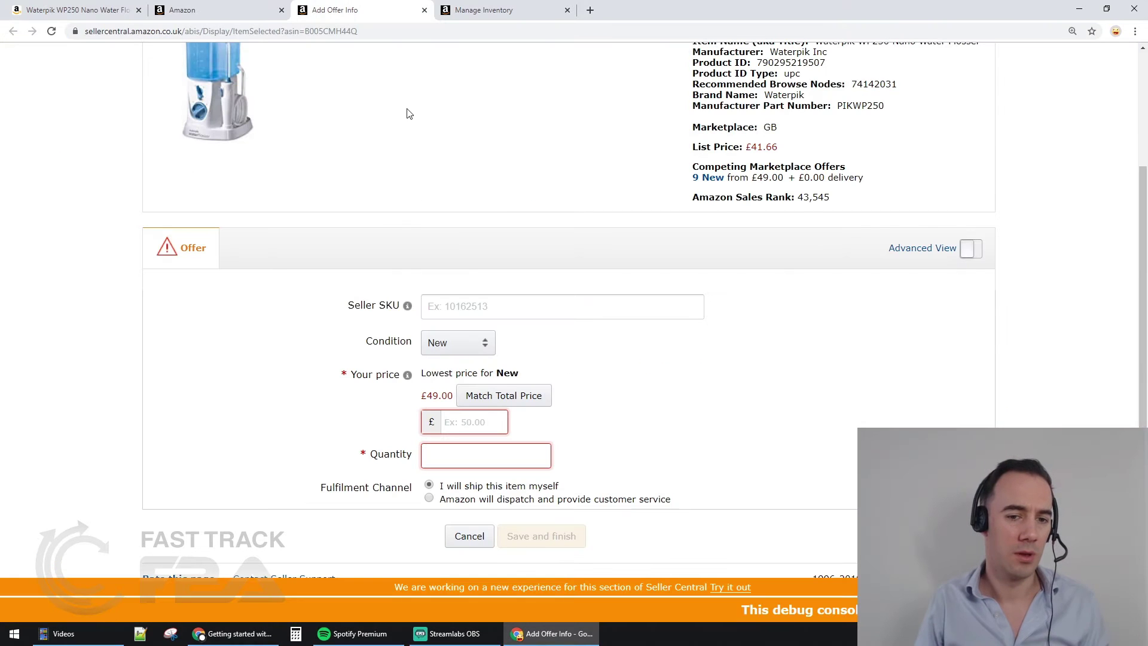
- Keep condition New, set the price to £65 and the quantity to 3
left_click(452, 307)
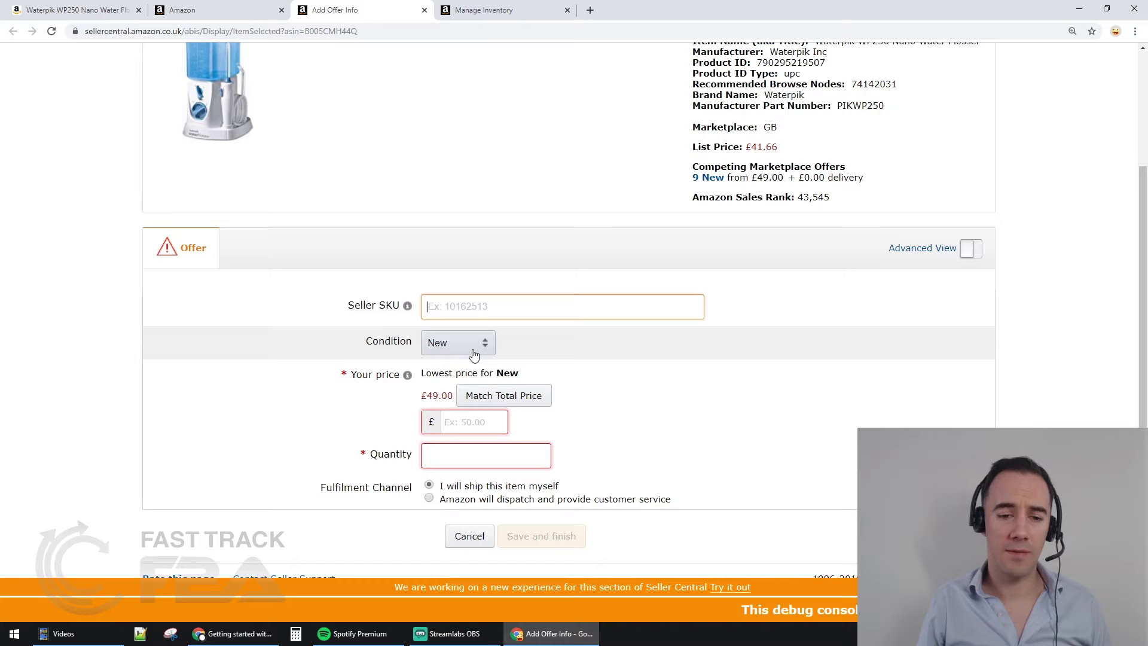
left_click(475, 343)
left_click(467, 386)
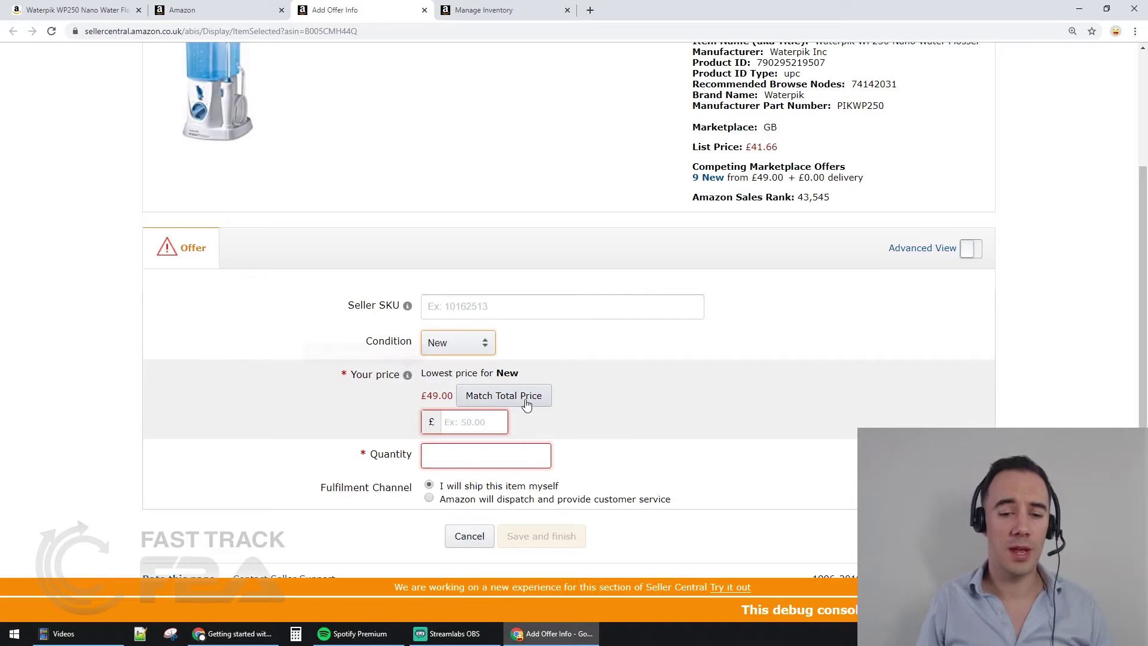
left_click(485, 418)
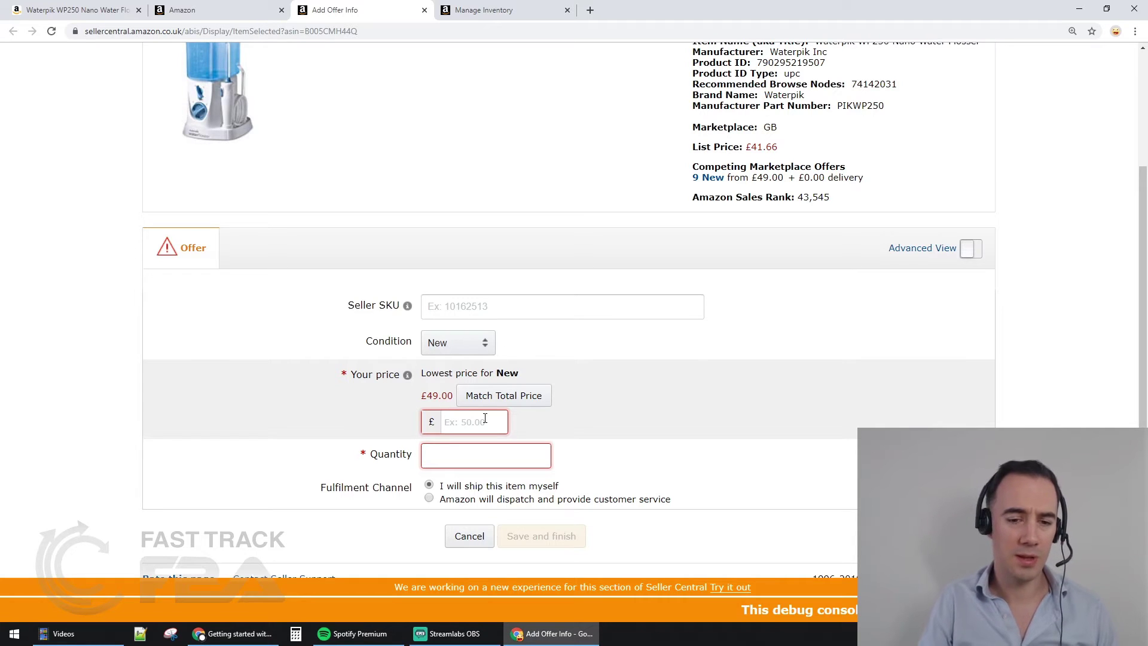
type("65")
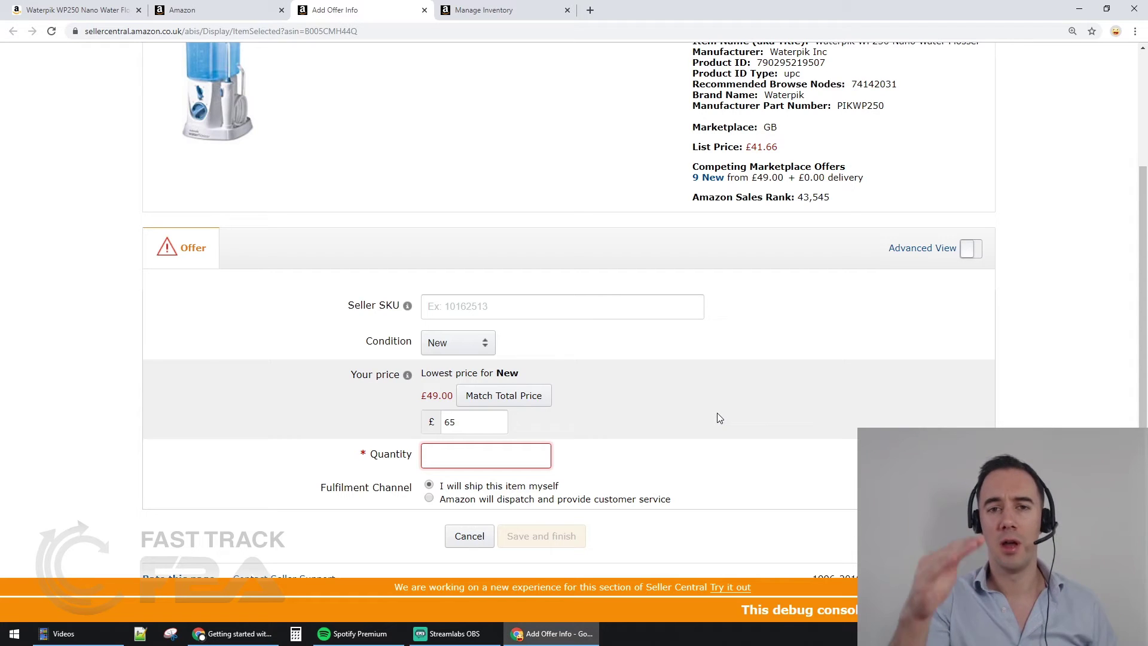
left_click(457, 459)
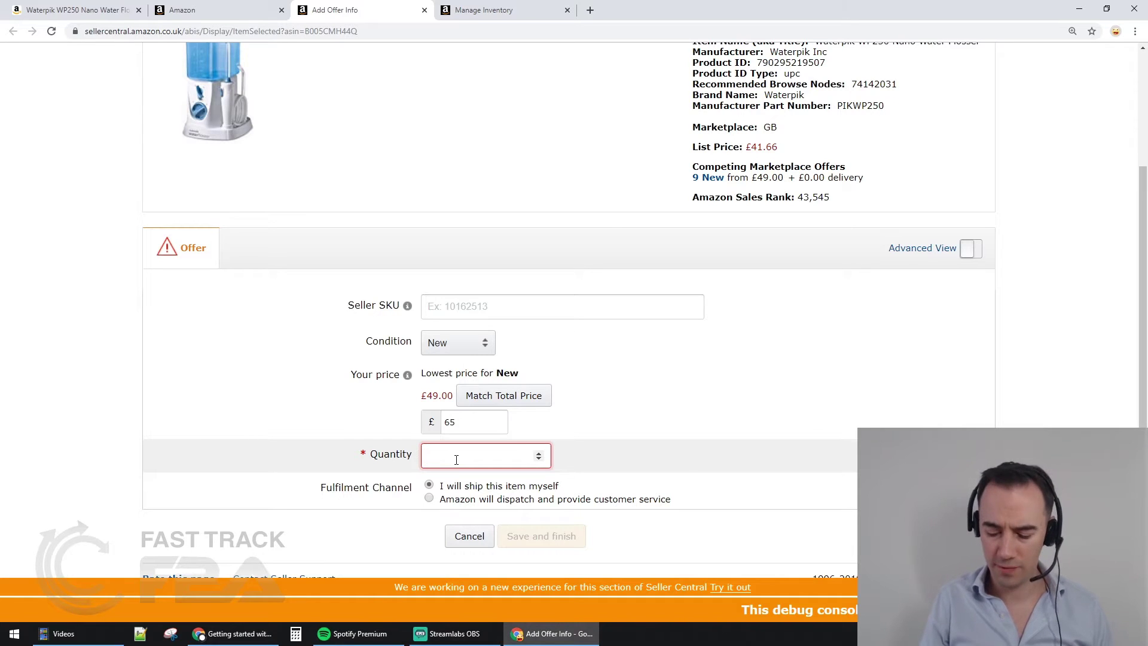
type("3")
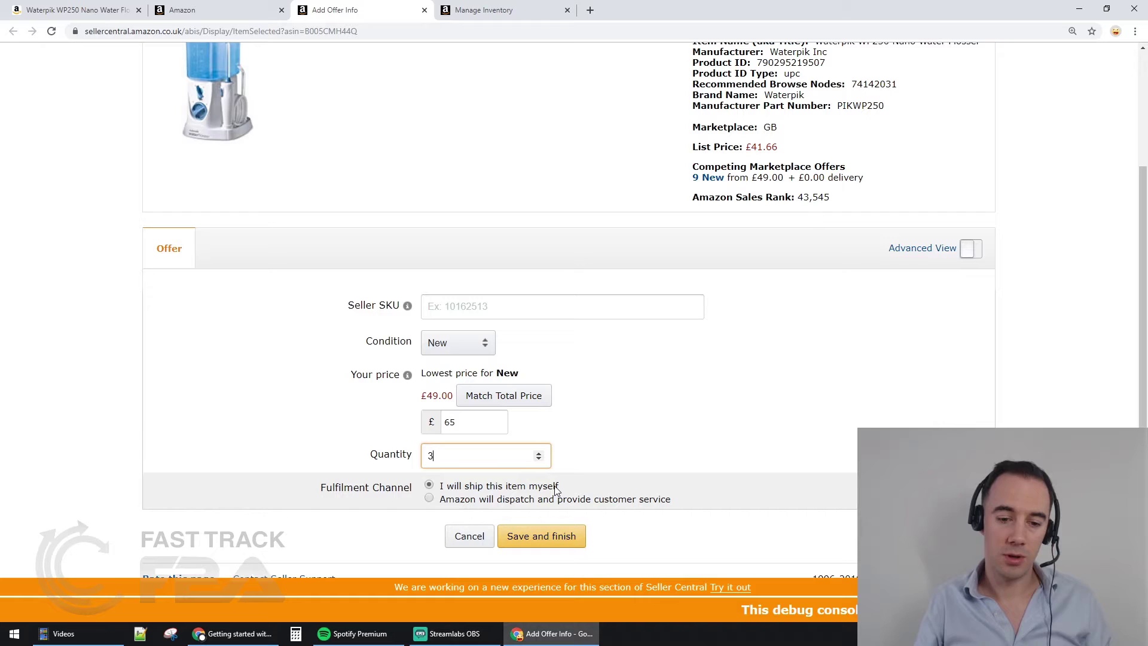
- Set the offer's fulfilment to 'Amazon will dispatch and provide customer service', then view the Waterpik product page
left_click(519, 506)
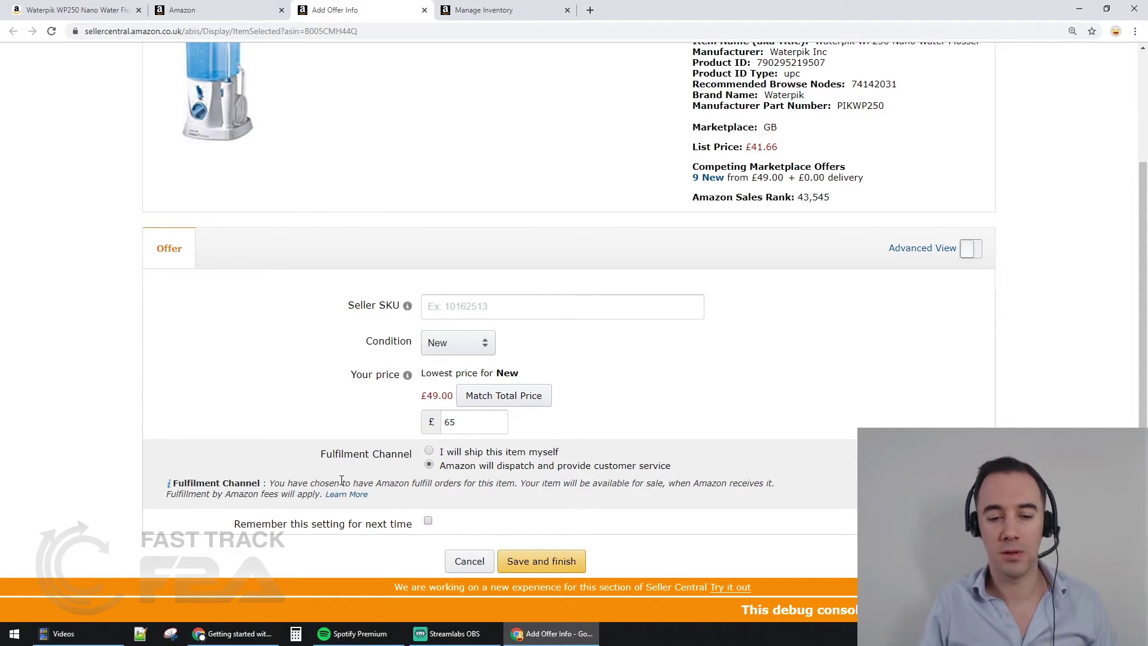
left_click(436, 451)
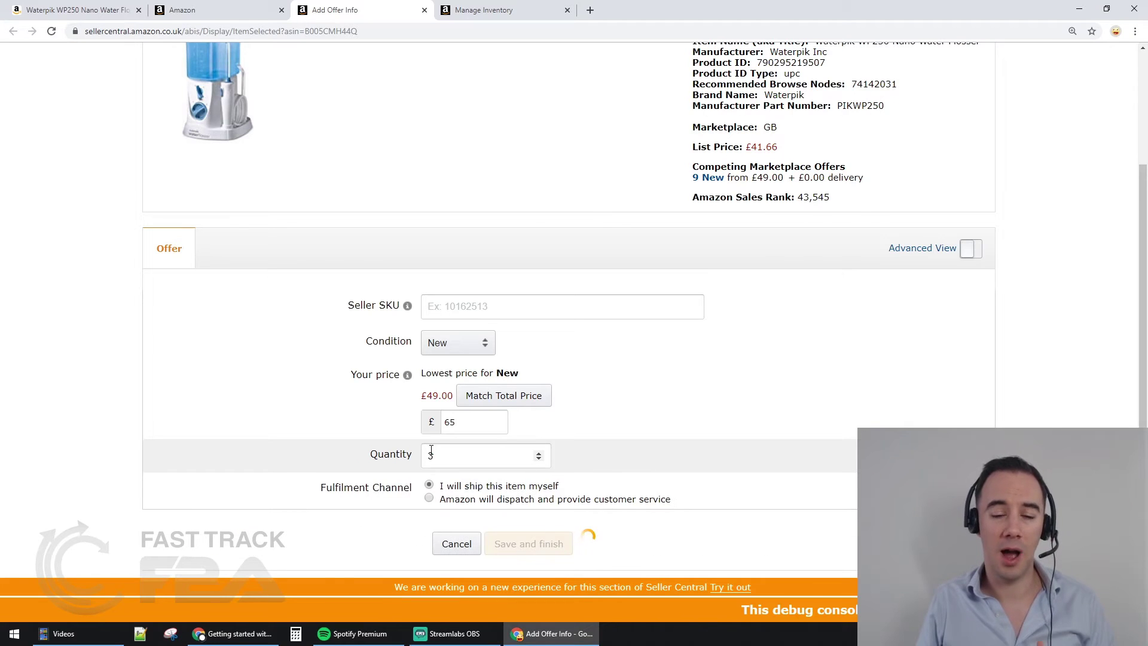
left_click(429, 498)
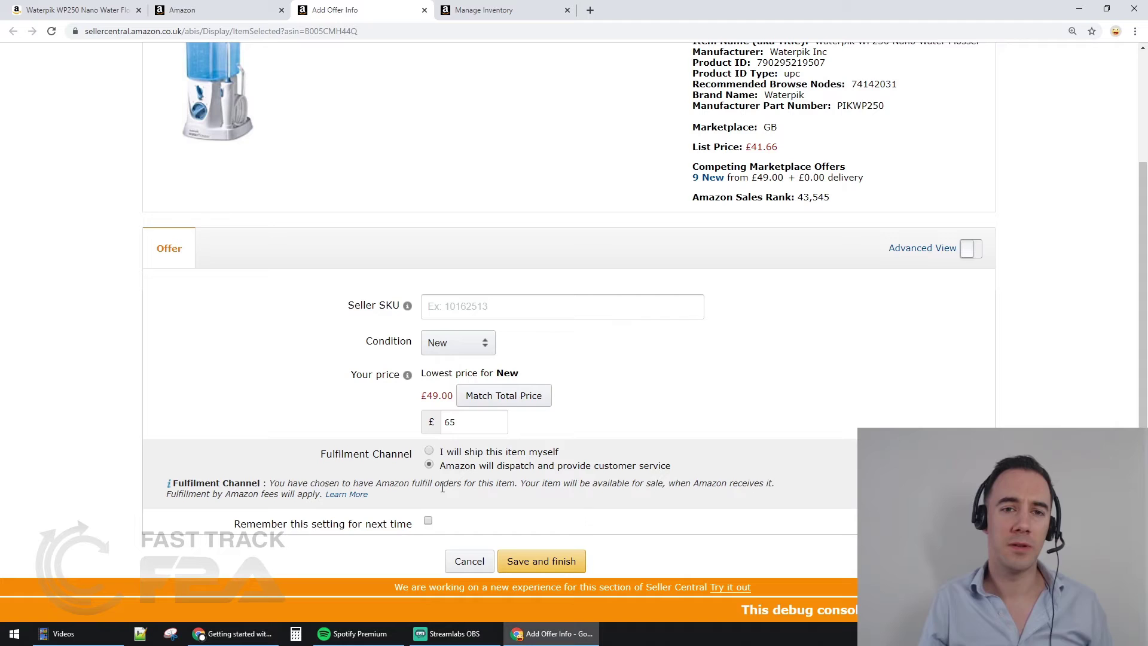
left_click(71, 10)
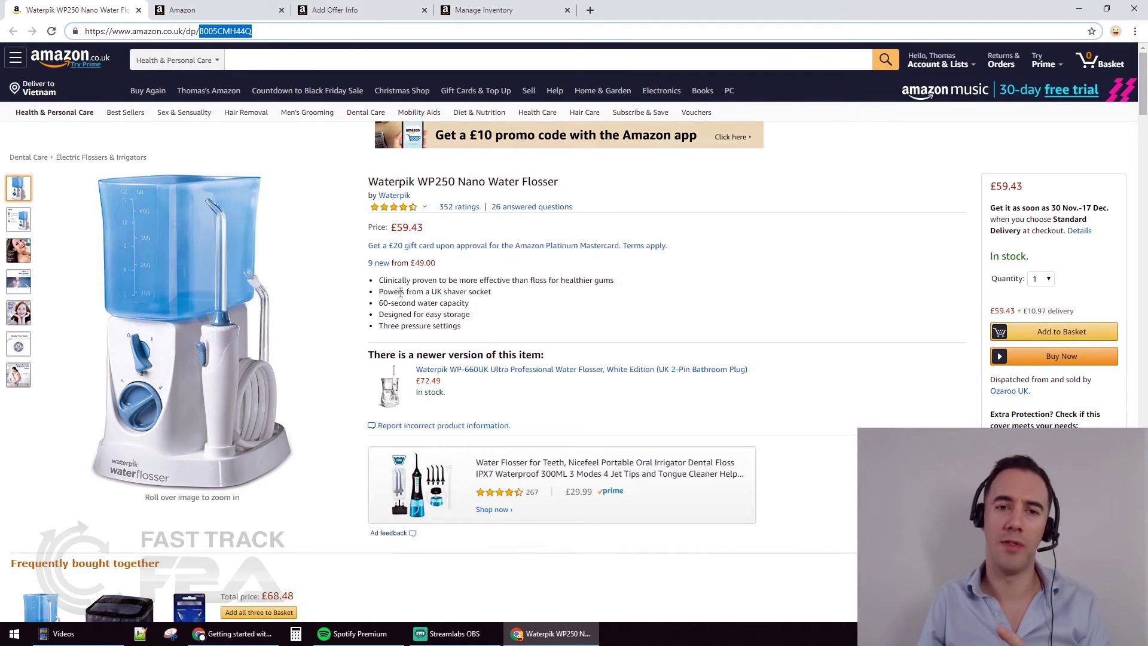
- Untick 'Remember this setting for next time' and save the £65 Amazon-fulfilled Waterpik offer
left_click(335, 5)
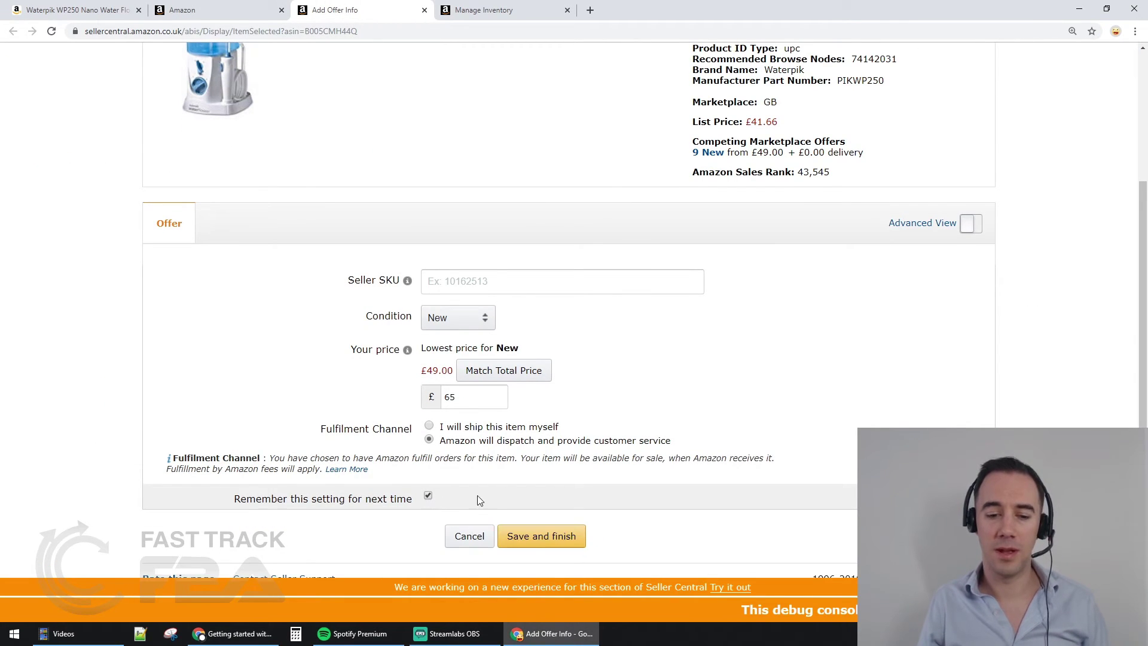
left_click(428, 496)
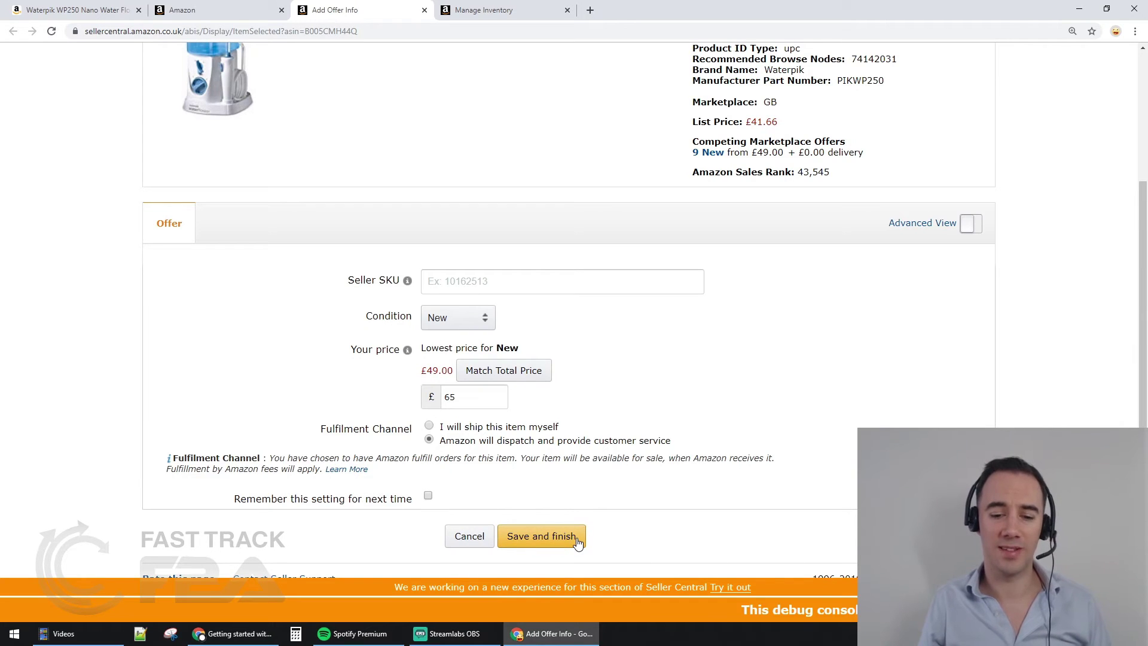
left_click(578, 542)
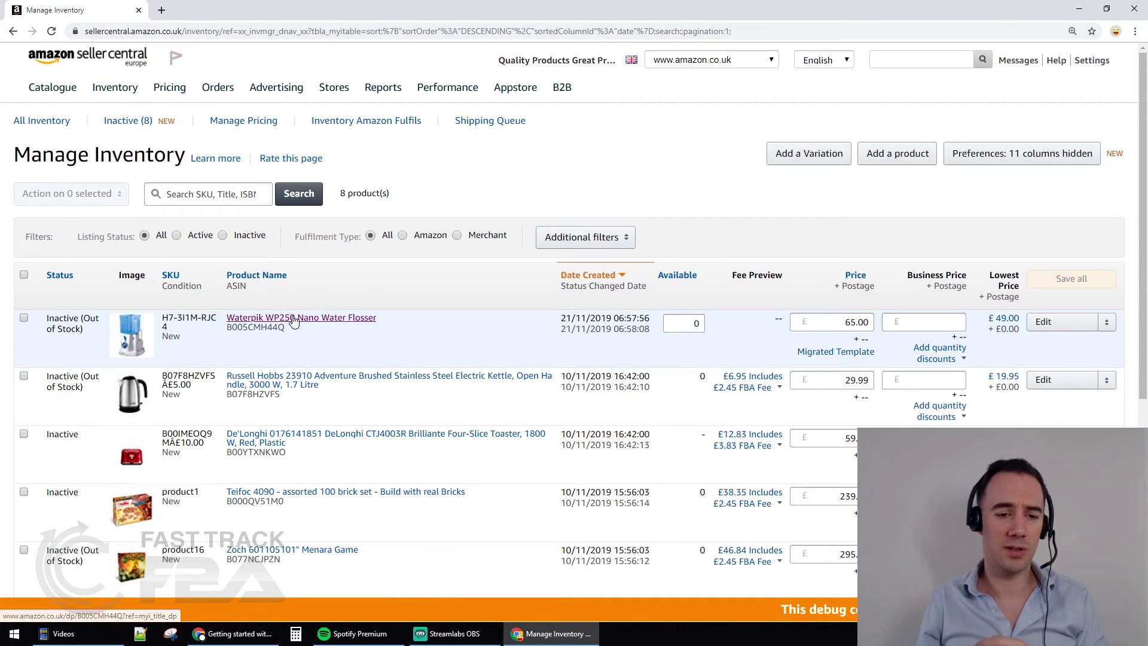
left_click_drag(162, 318, 170, 324)
double_click(170, 325)
left_click(171, 326)
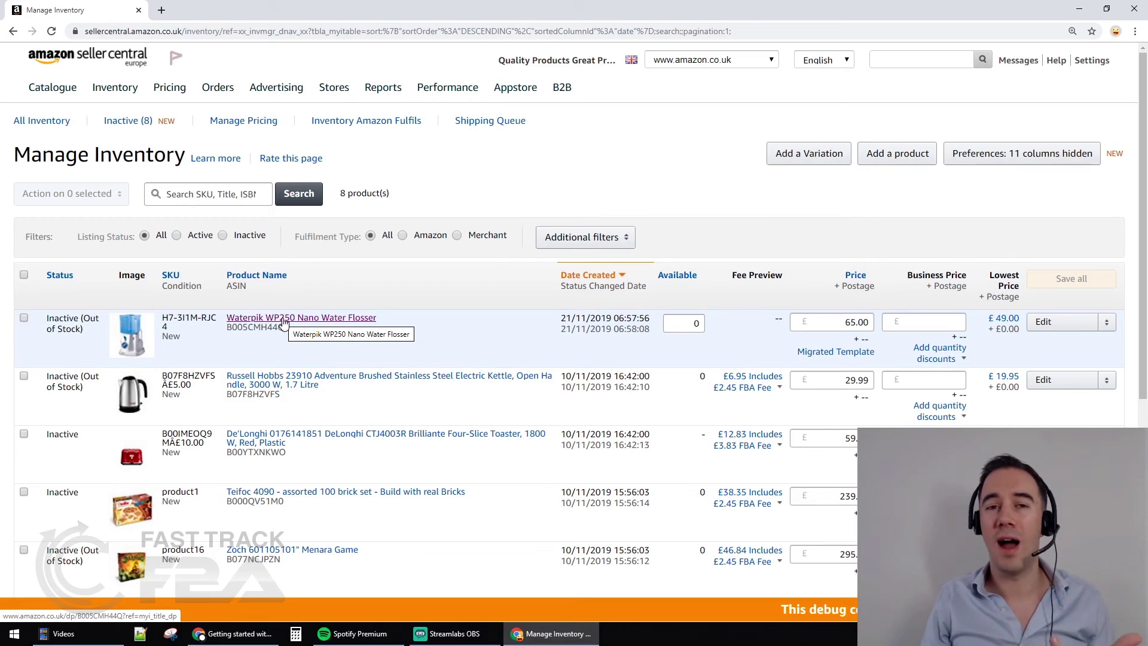
- Open the Waterpik product page in a new tab and view its 9 new offers
left_click(243, 324)
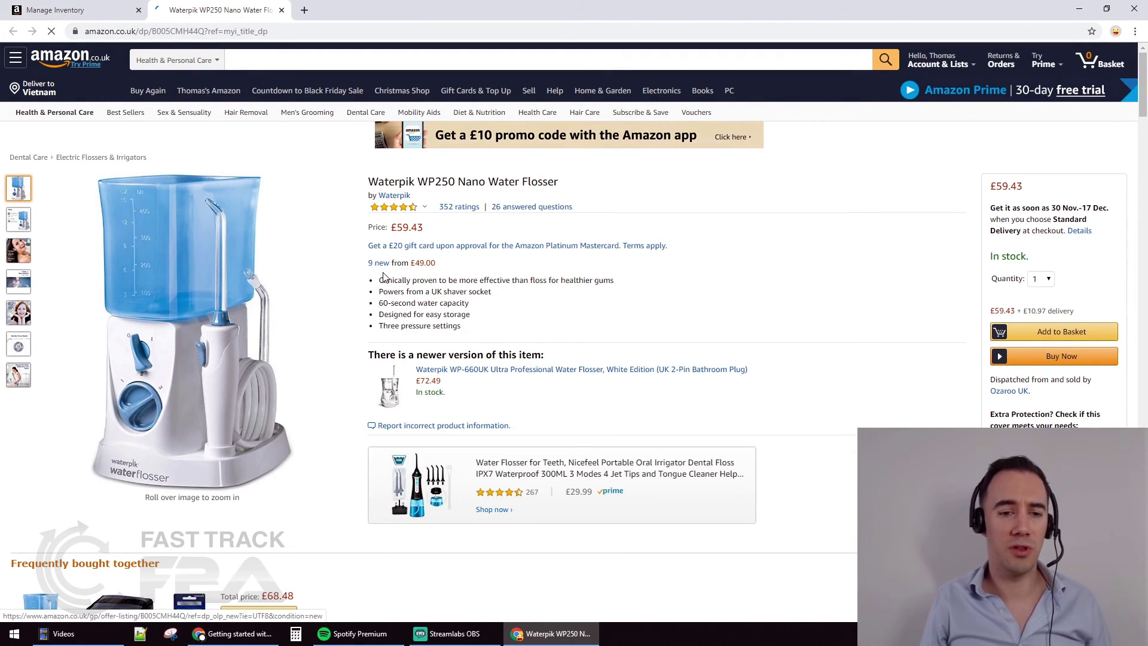
scroll(973, 350, "down", 4)
scroll(973, 349, "up", 4)
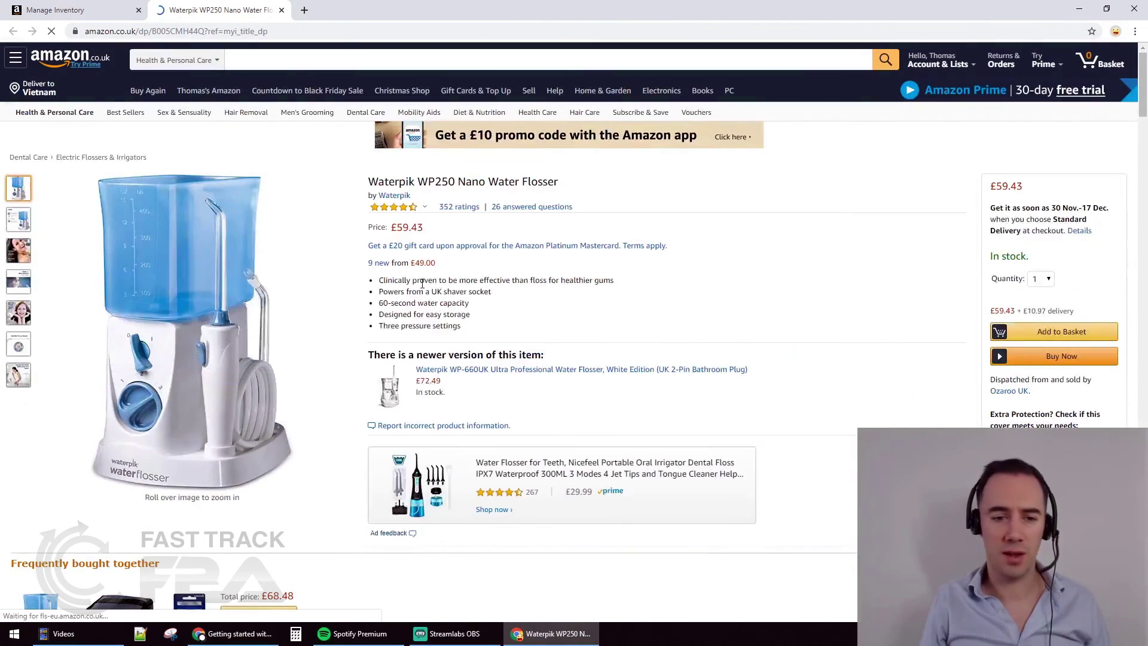
left_click(379, 263)
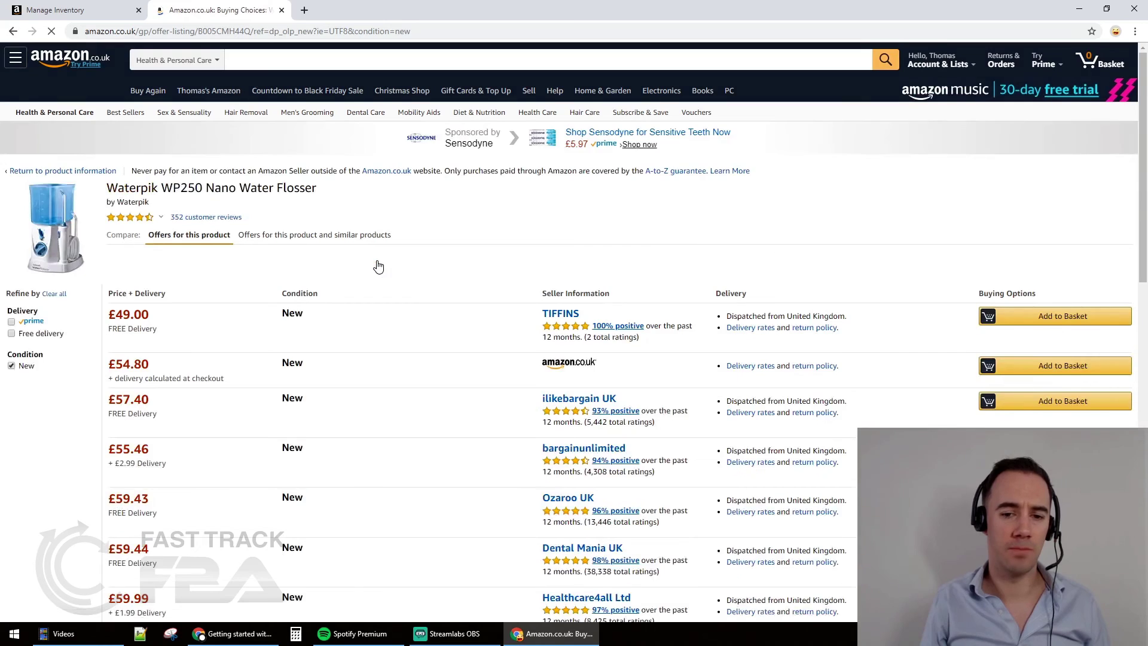
scroll(377, 263, "down", 3)
- Compare the competing sellers' offers, ending back on Manage Inventory
left_click(72, 9)
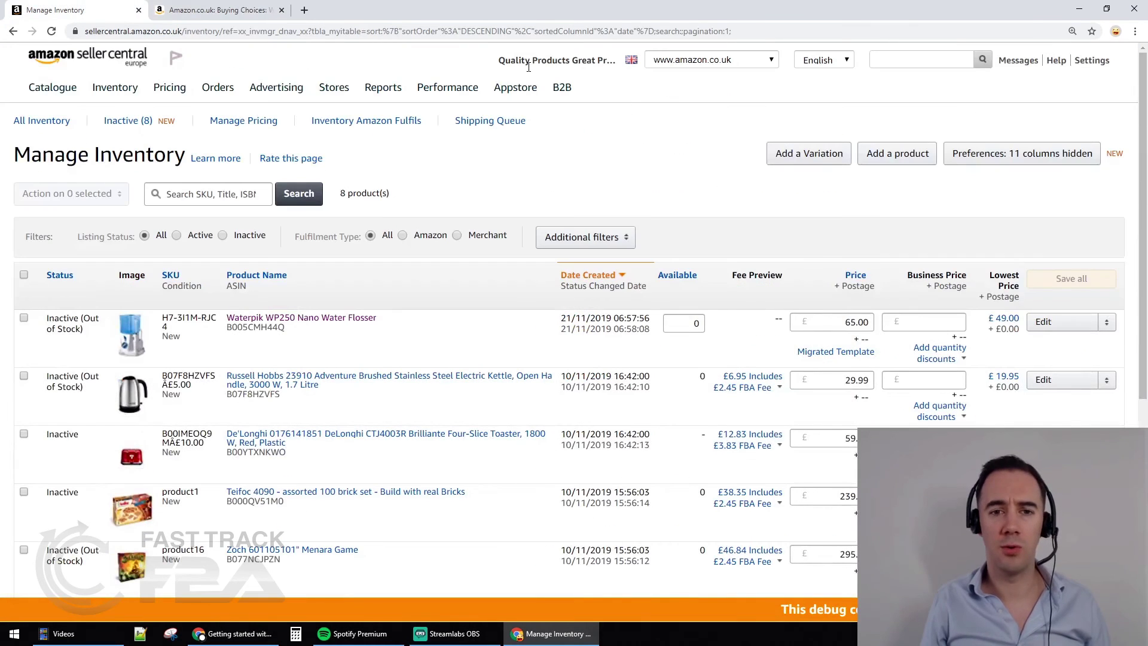
left_click(216, 9)
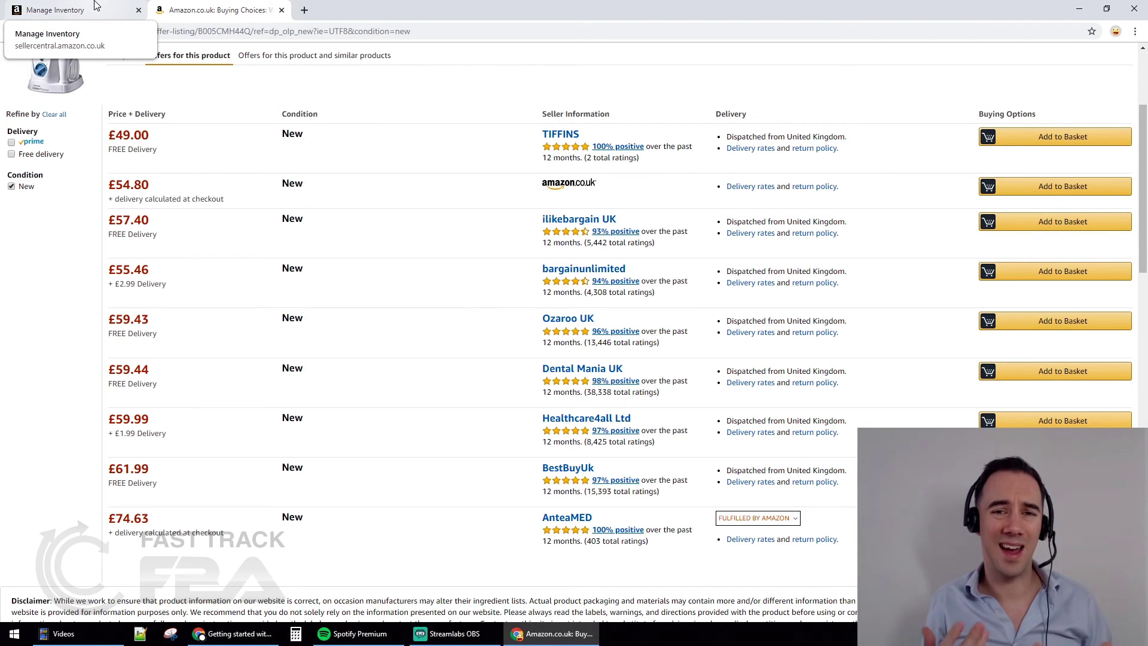
left_click(95, 5)
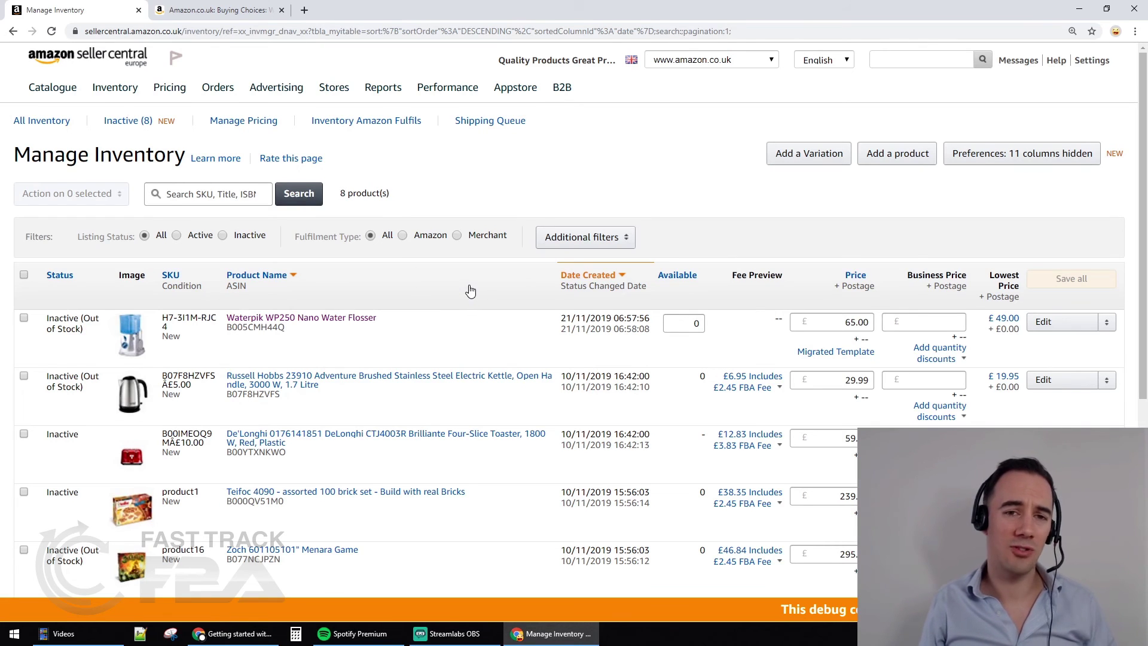
mouse_move(142, 101)
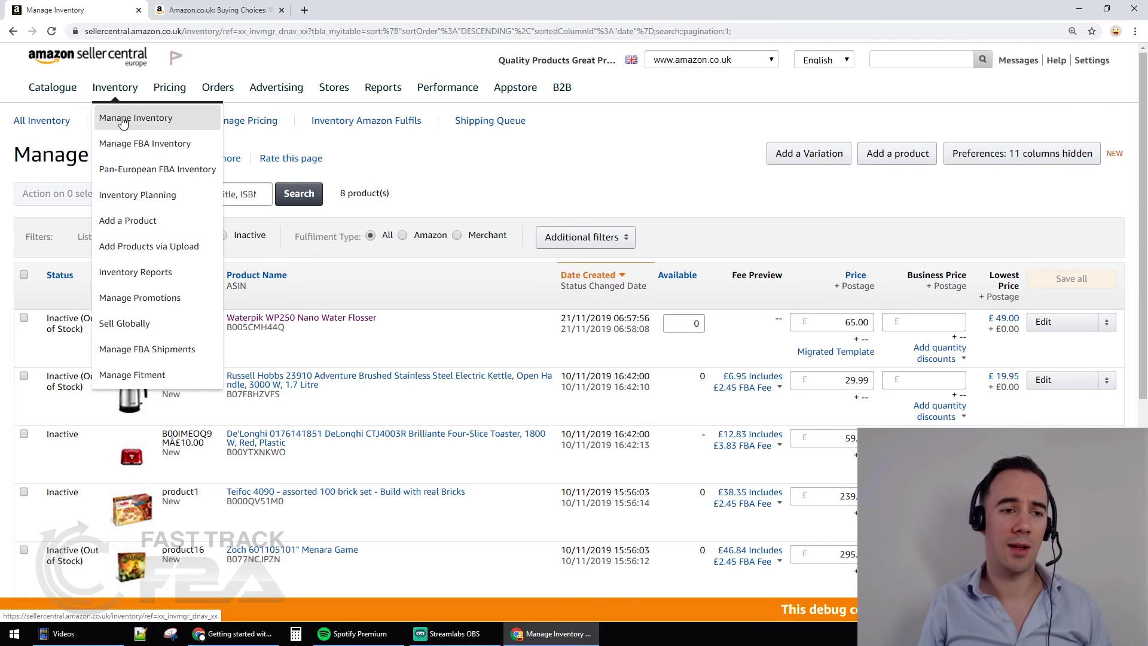
left_click(123, 121)
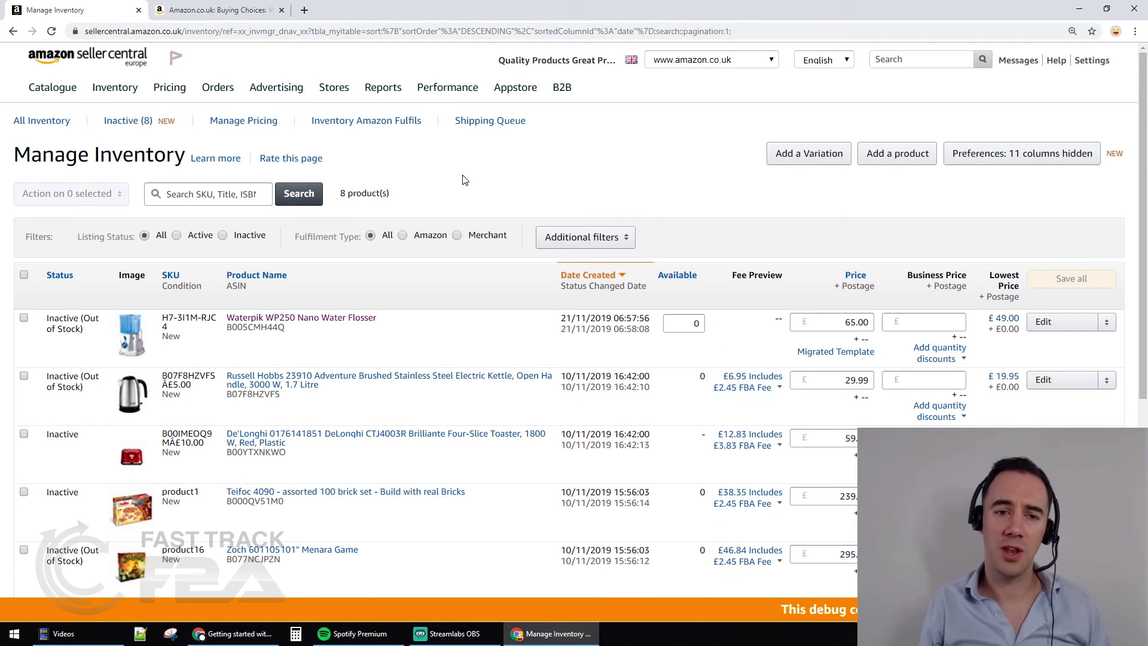
left_click(180, 236)
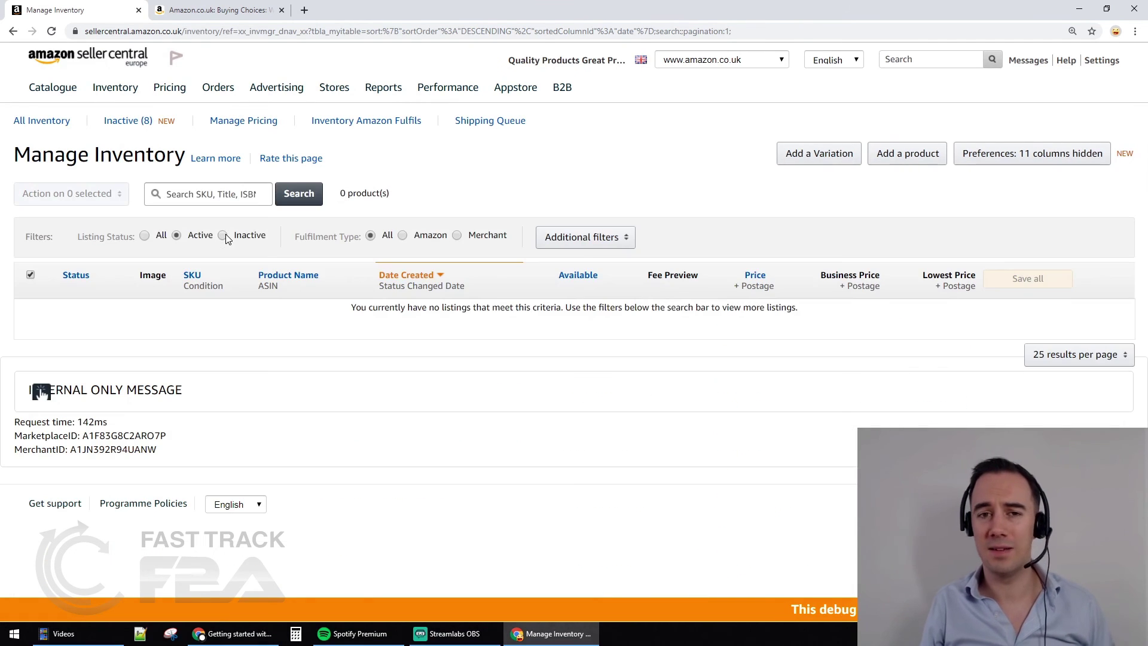
left_click(225, 235)
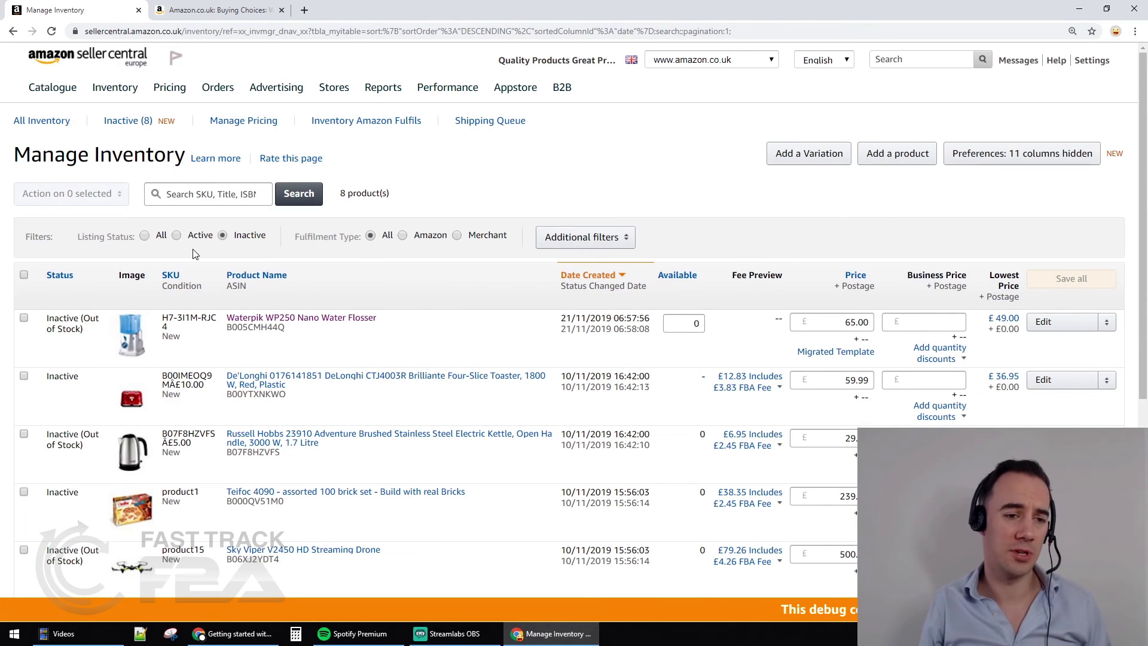
left_click(160, 236)
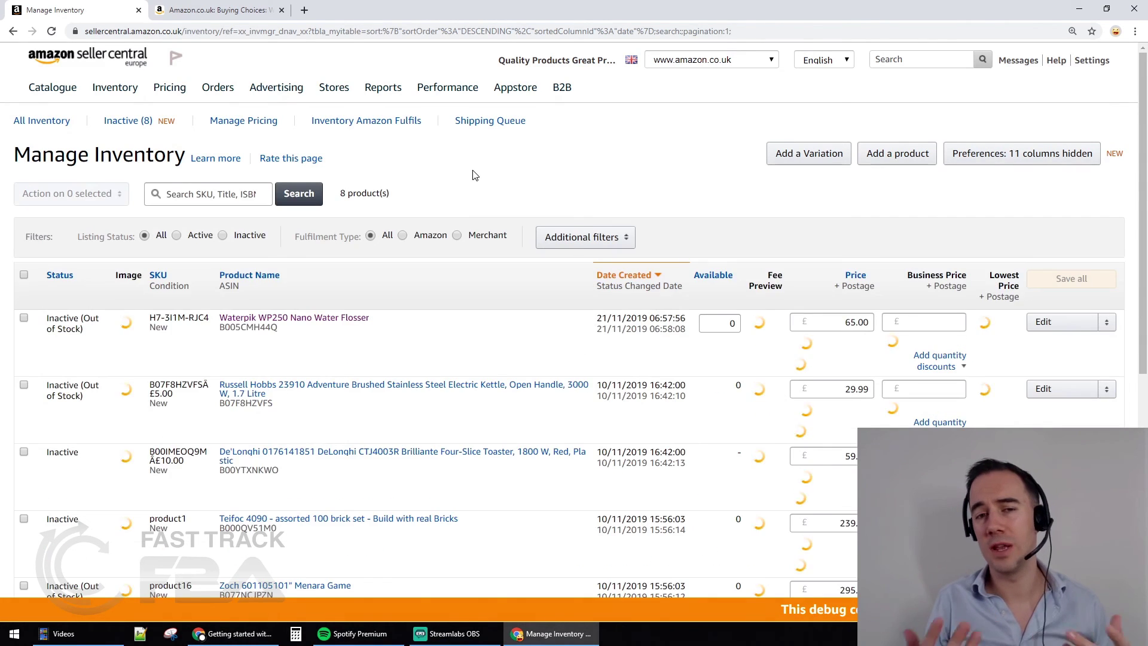